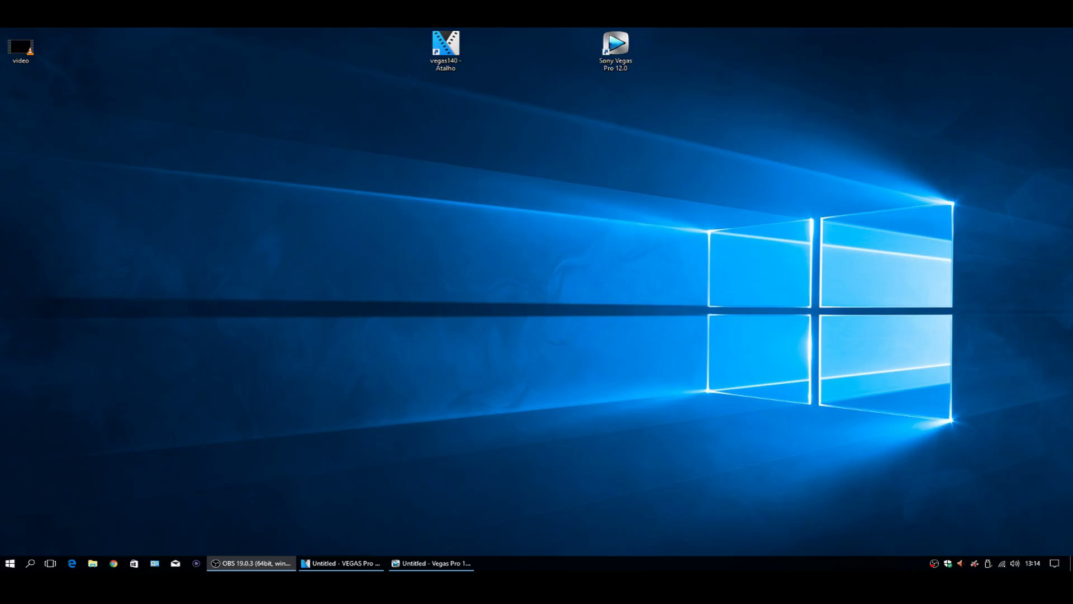
Drop the aTube Catcher shortcut near the centre of the desktop
drag(26, 200, 535, 205)
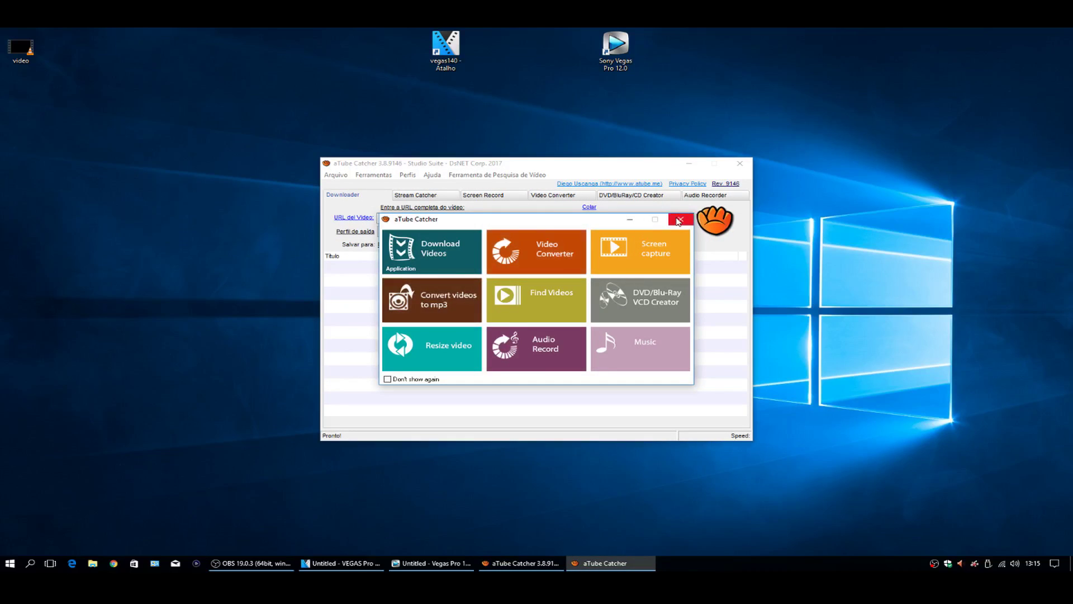
Dismiss the aTube Catcher start screen and show the Video Converter
click(681, 220)
click(554, 196)
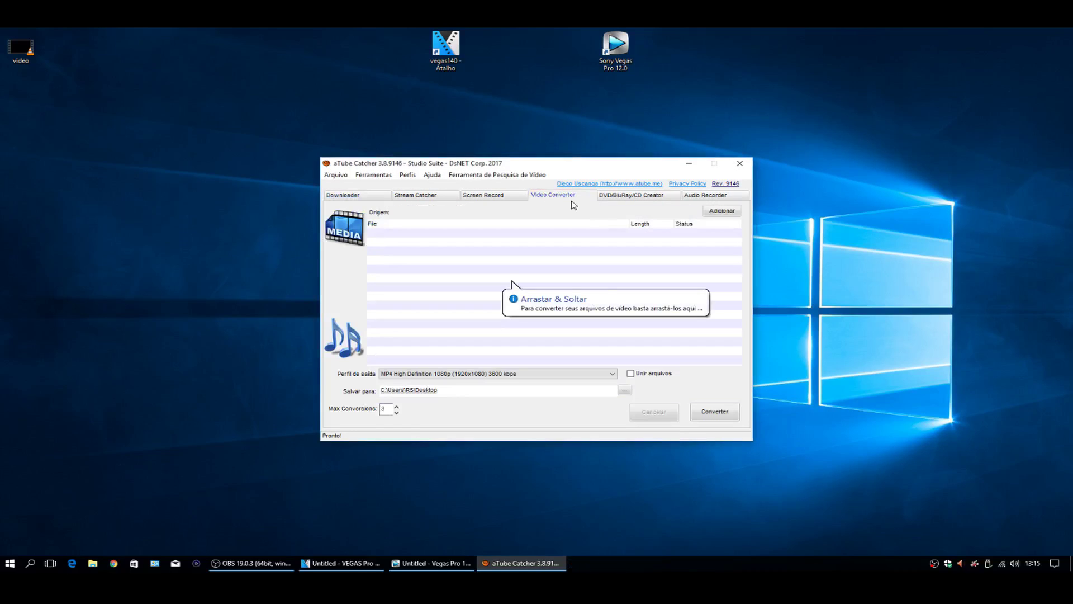
Minimize aTube Catcher and restore the Vegas Pro 12 and VEGAS Pro 14 windows
click(691, 166)
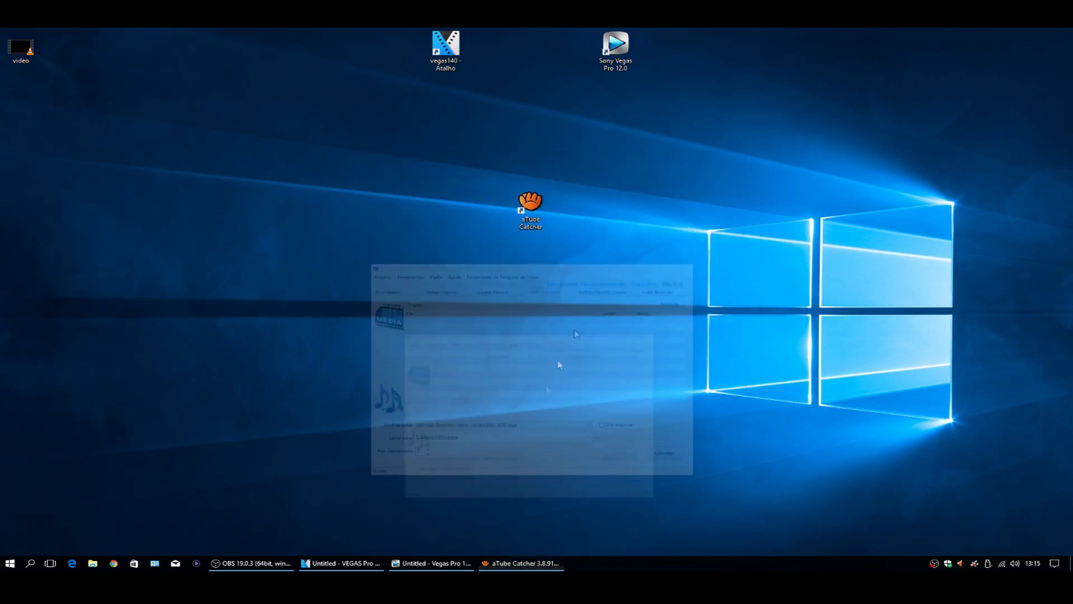
click(336, 565)
click(431, 564)
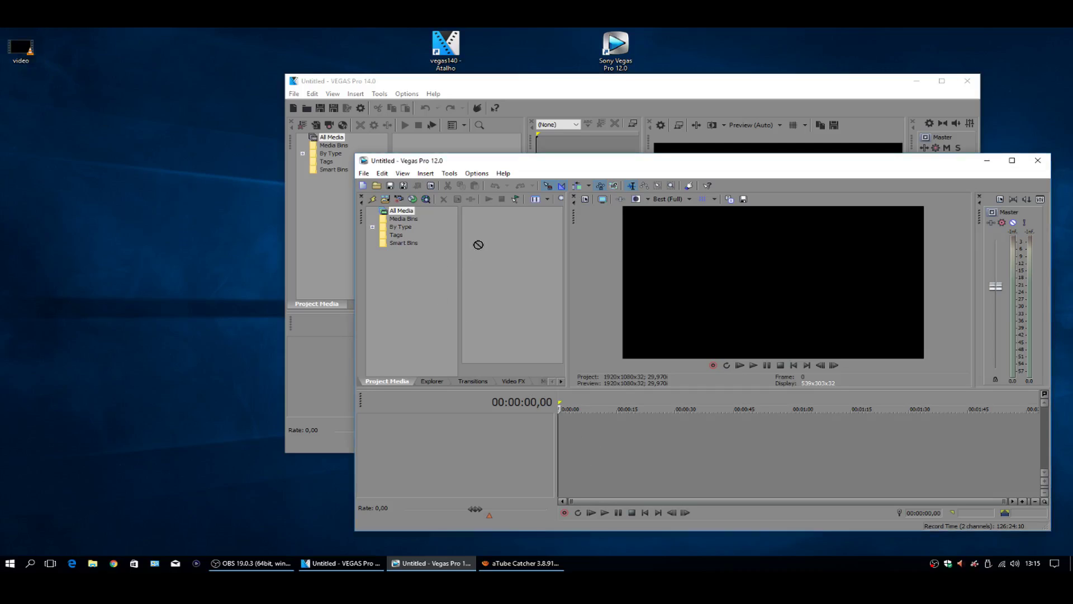
Try importing the video into Vegas Project Media, dismiss the could-not-open error, and minimize both editors
drag(477, 244, 478, 244)
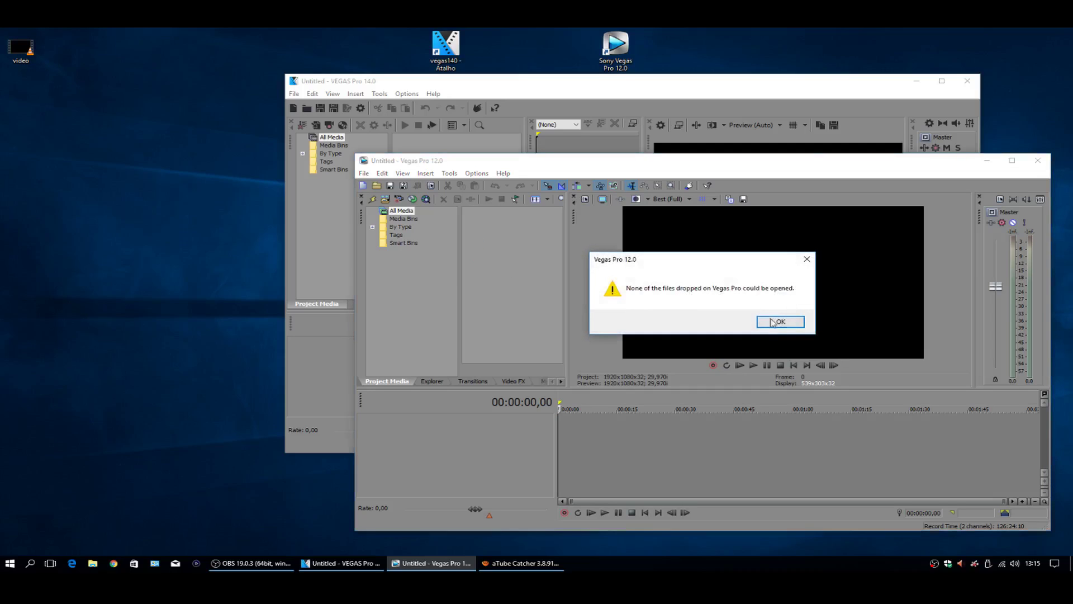
click(792, 322)
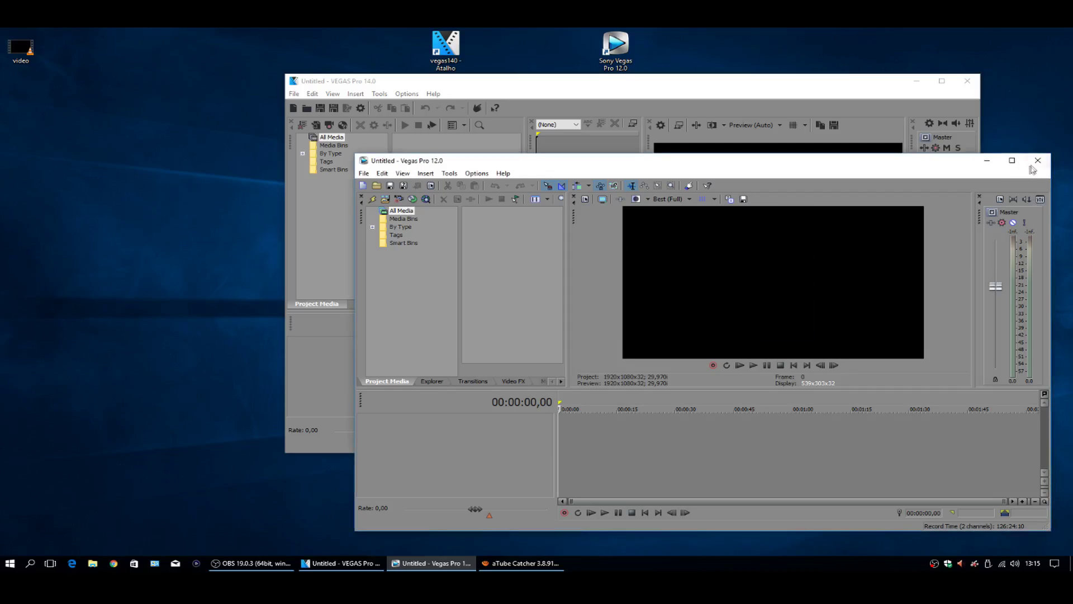
click(987, 160)
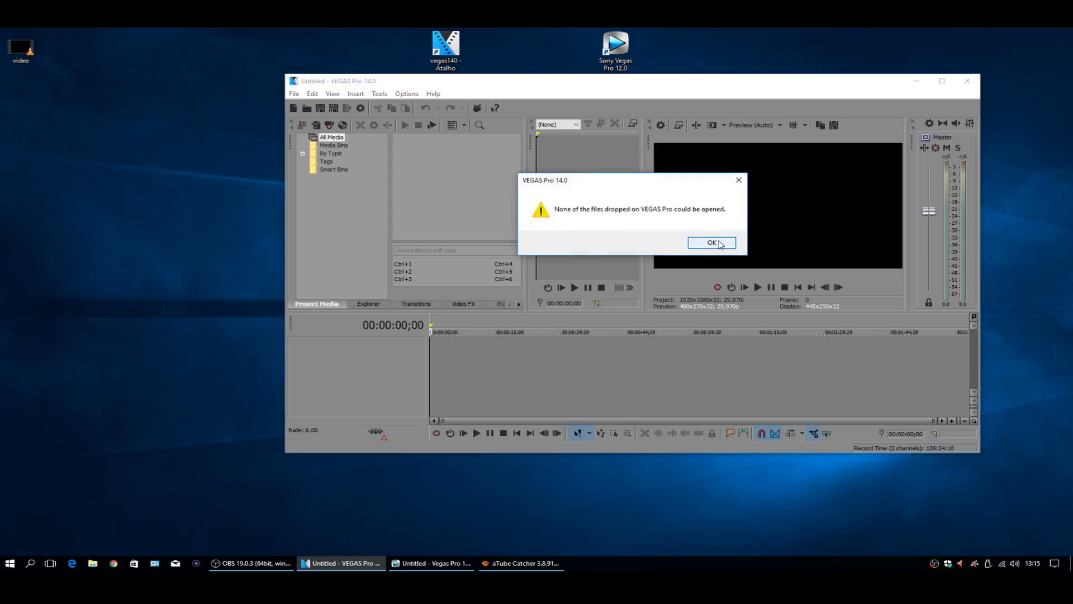
click(712, 242)
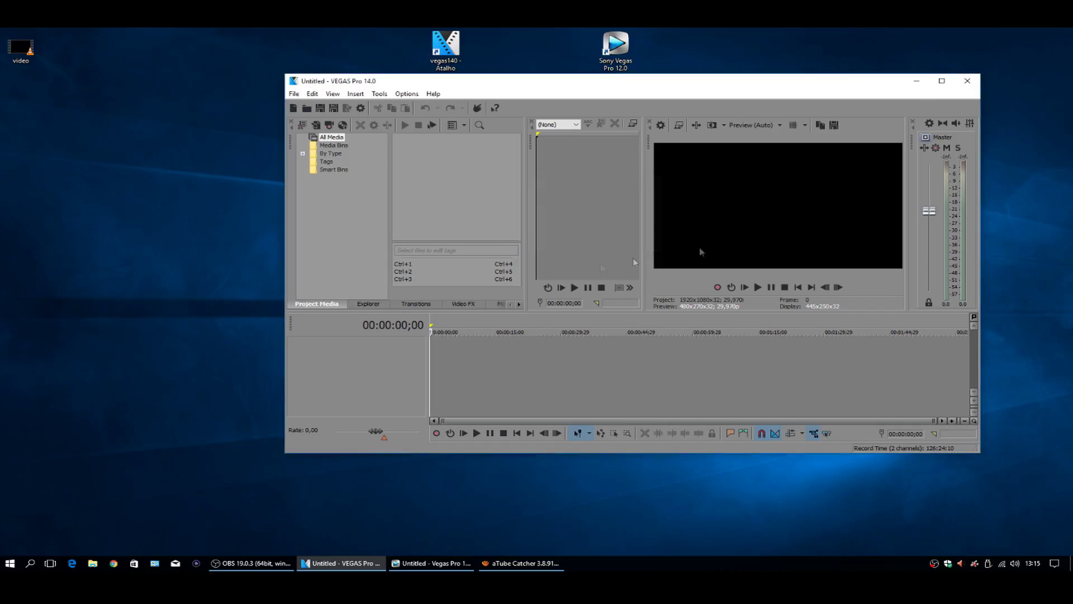
Restore aTube Catcher, move it right, and add video.mkv to the converter list
click(917, 81)
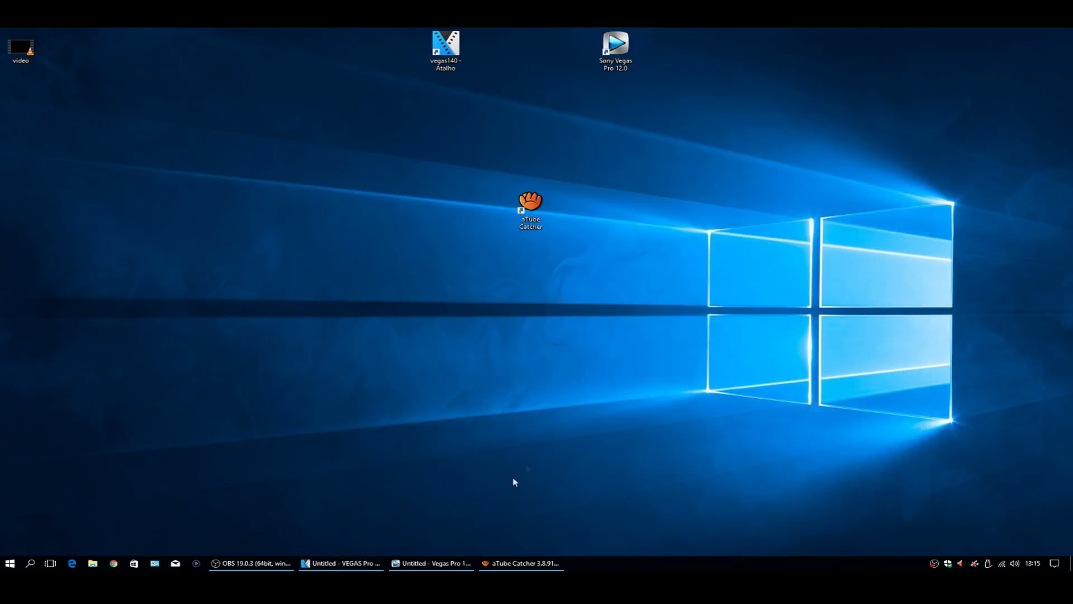
click(520, 563)
mouse_move(457, 167)
mouse_down()
mouse_move(738, 141)
mouse_move(687, 138)
mouse_up()
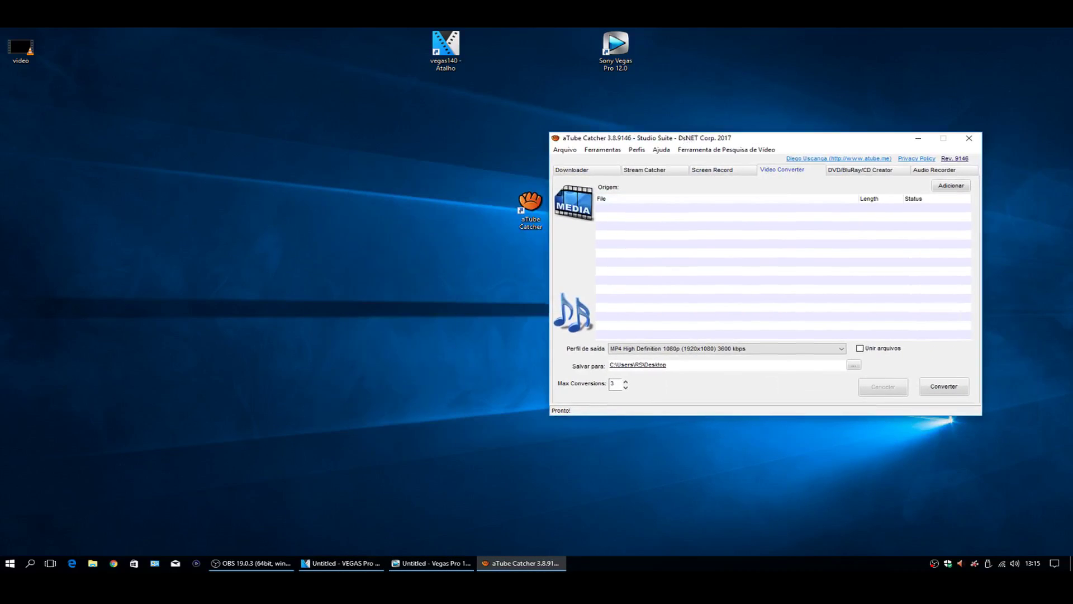
drag(21, 47, 631, 235)
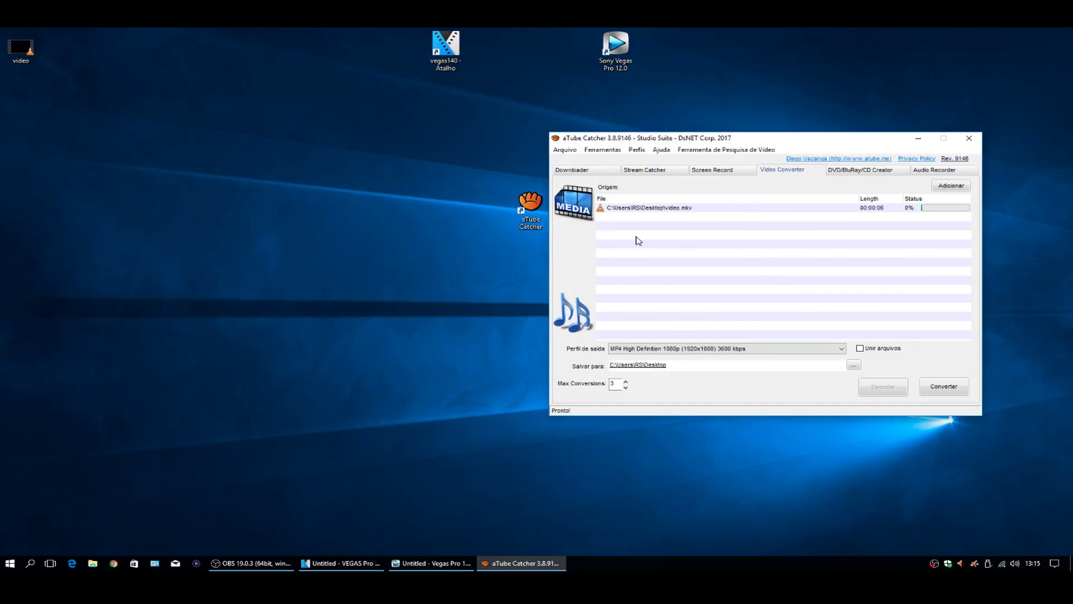
Keep the MP4 High Definition 1080p profile and save the output to the Desktop
click(777, 348)
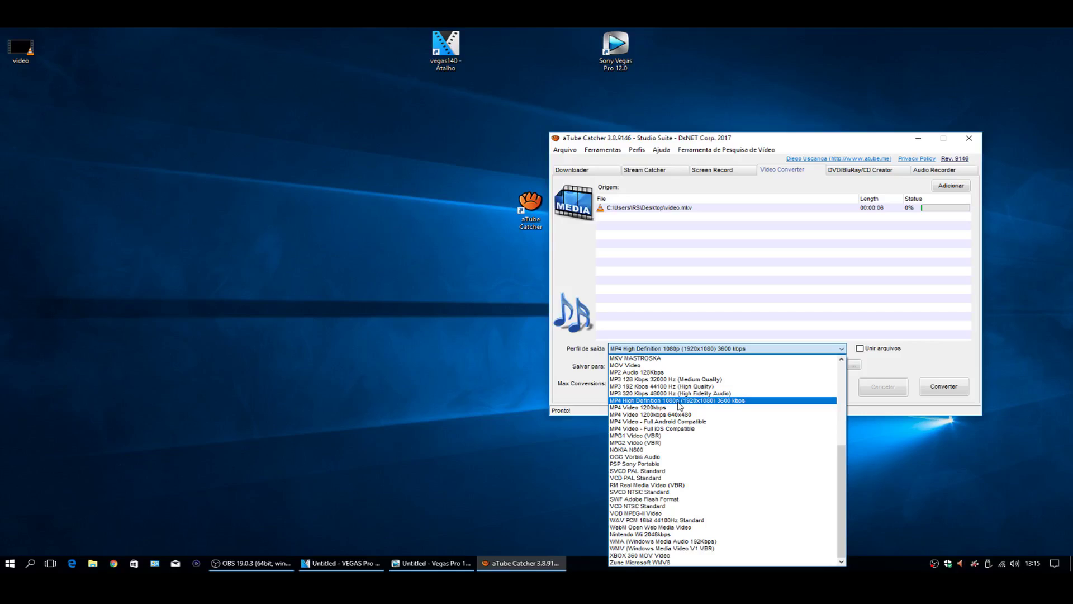
click(680, 401)
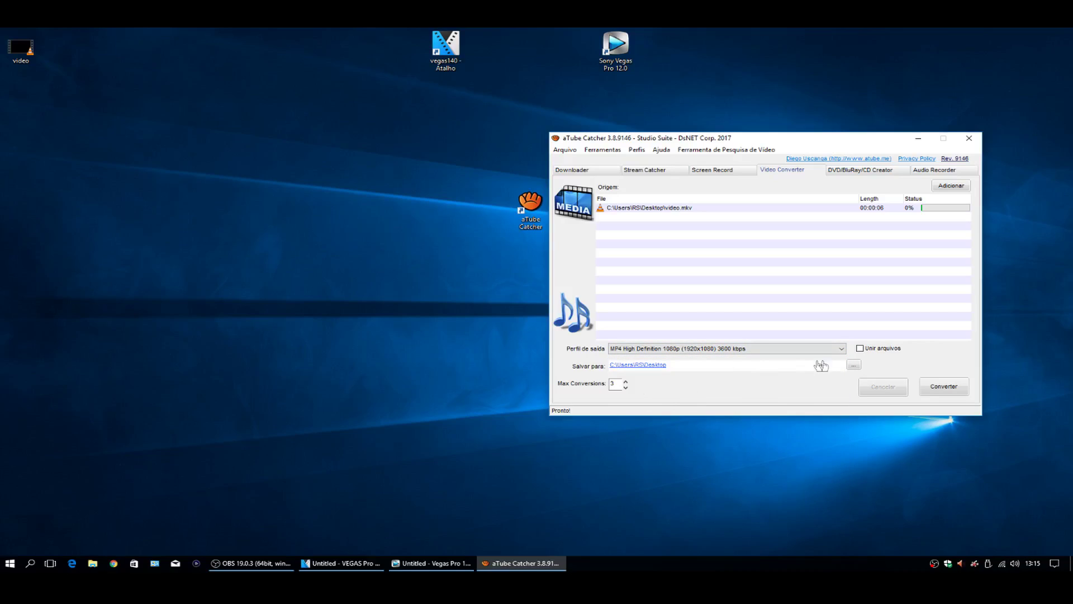
click(854, 365)
click(492, 258)
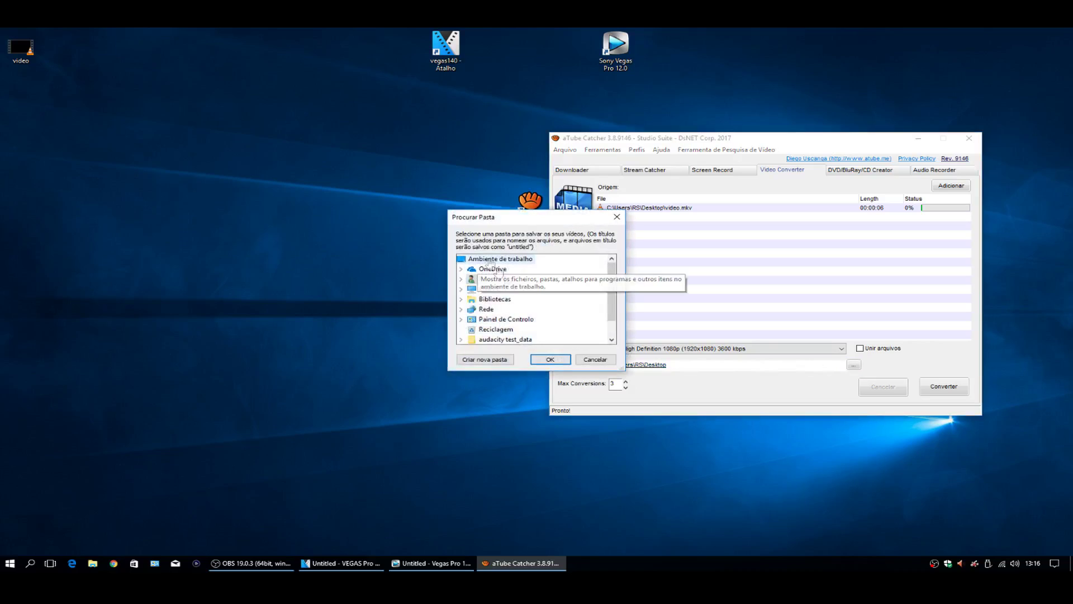
click(550, 359)
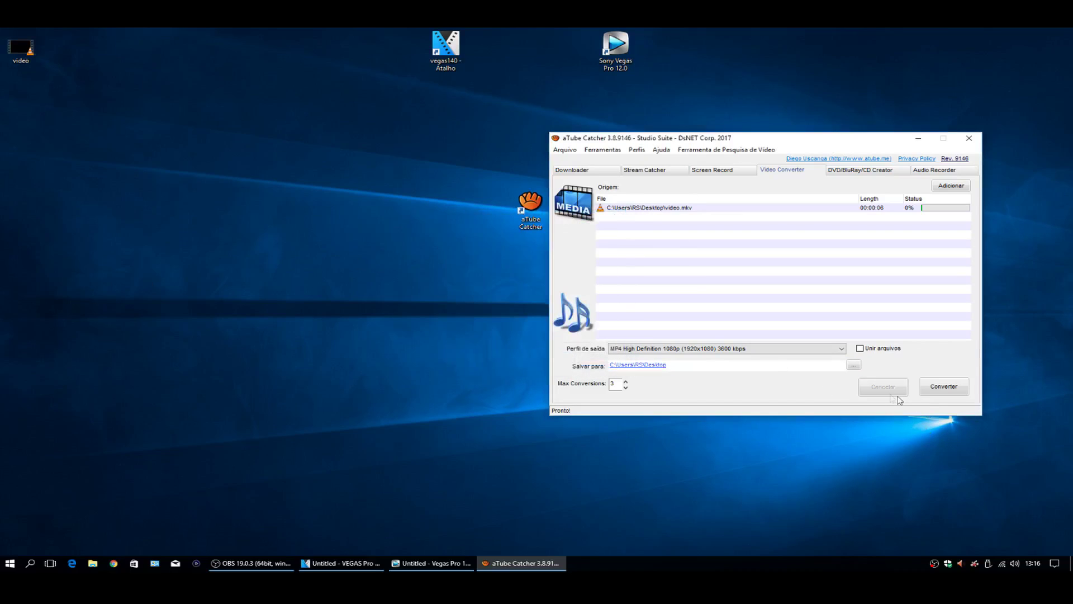
Convert video.mkv to MP4 and select the converted copy on the desktop
click(944, 387)
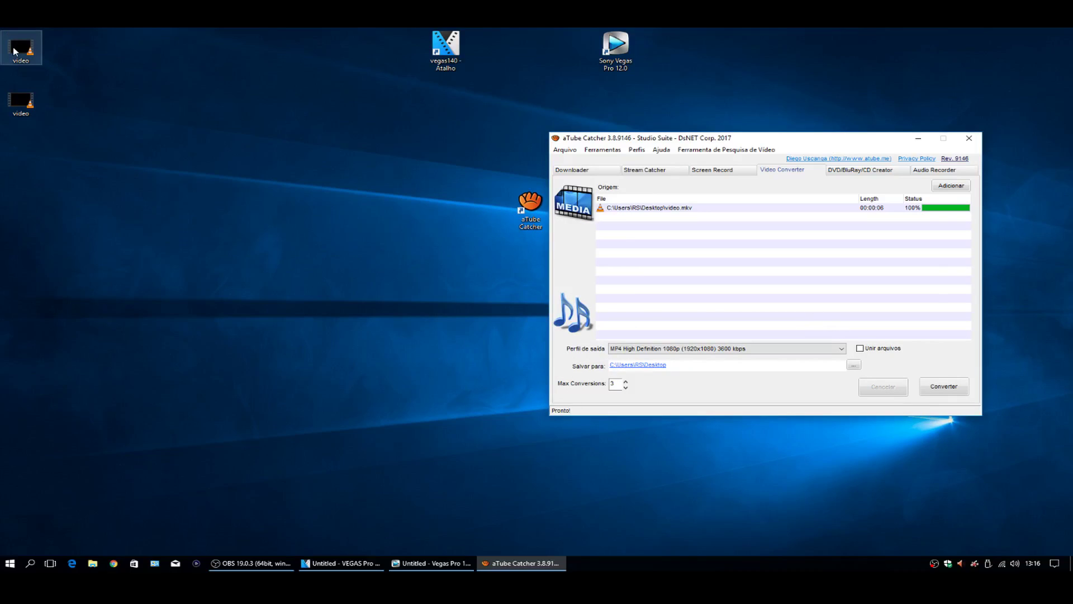
click(25, 116)
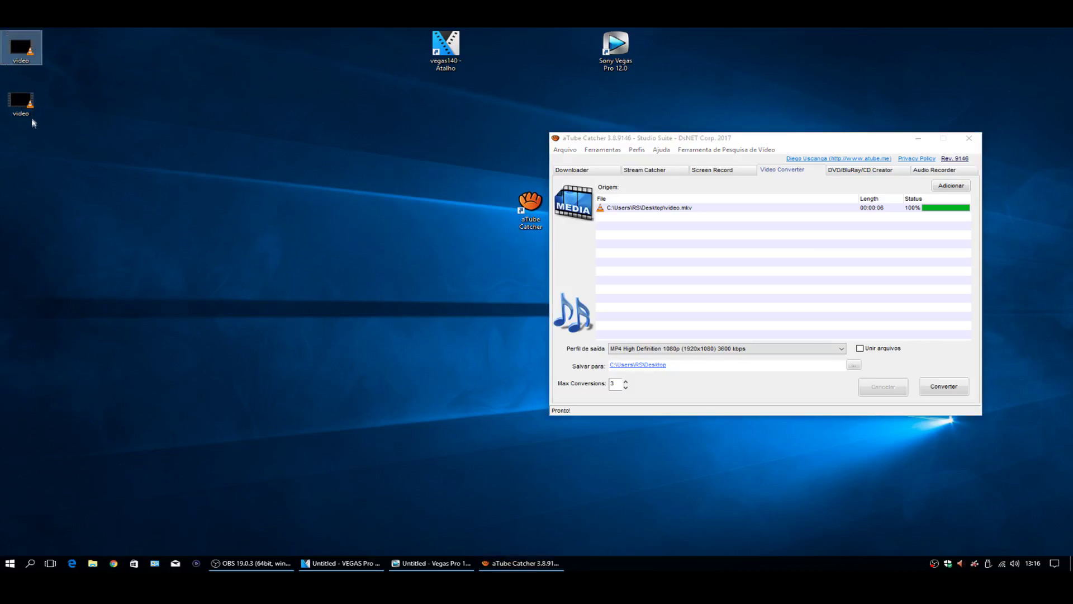
click(27, 117)
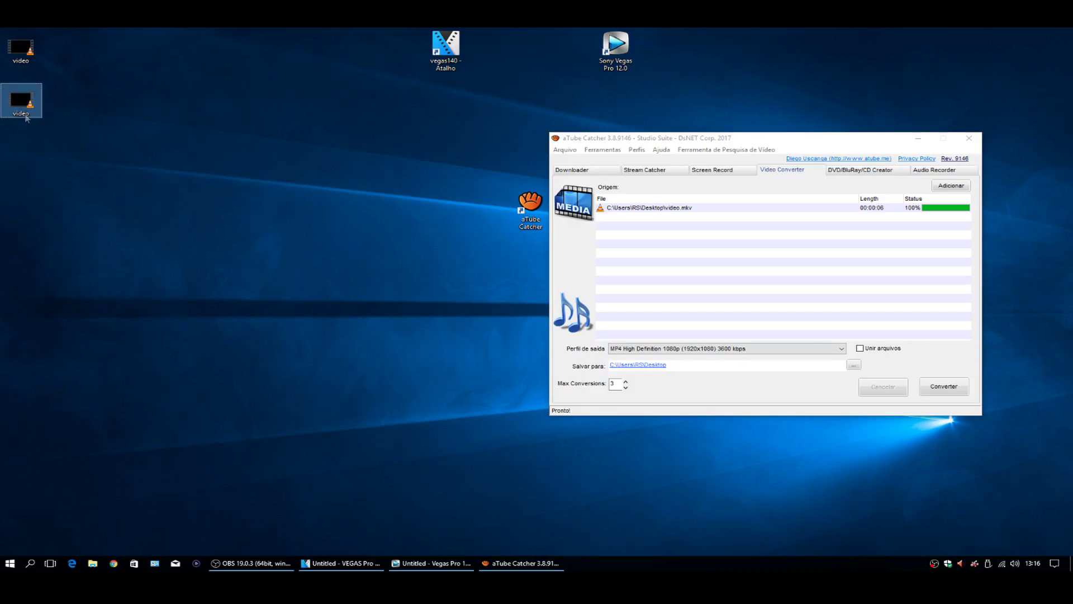
Rename the converted file to 'video 2', close aTube Catcher, and reposition the file
click(25, 116)
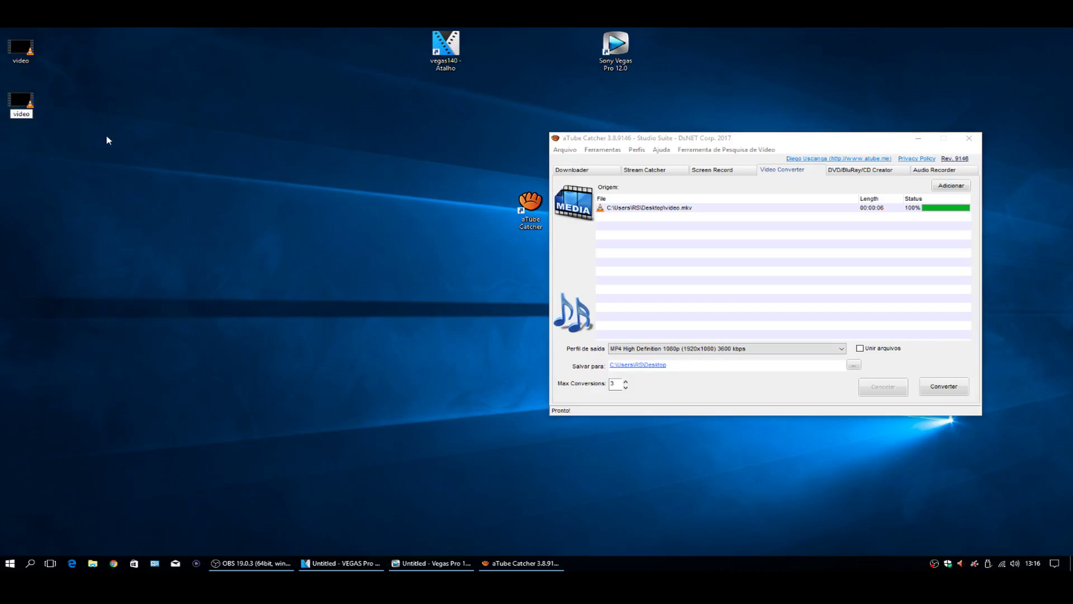
text( 2)
key(Return)
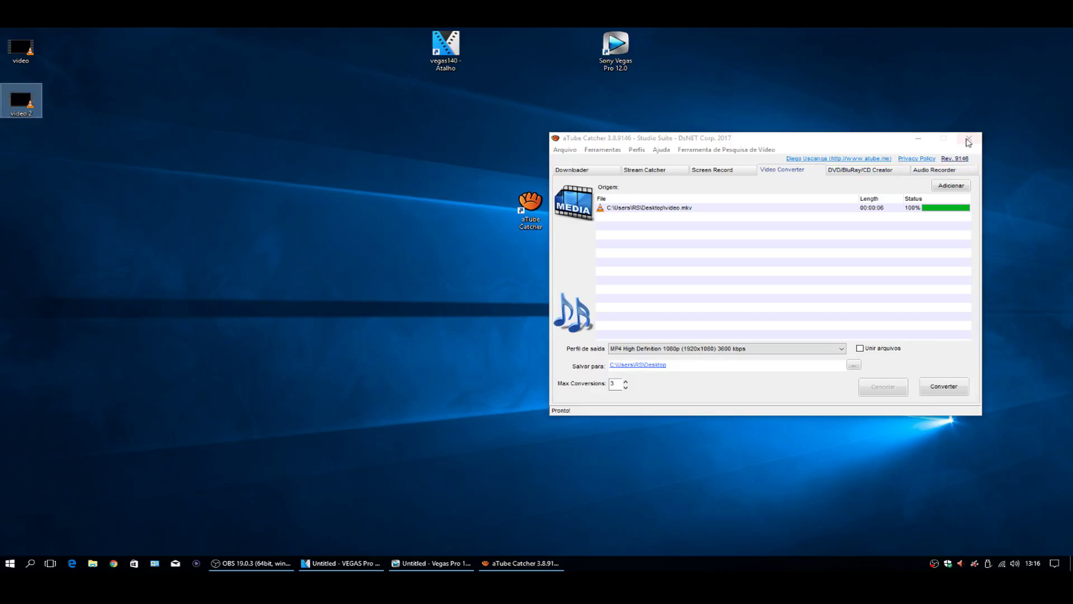
click(968, 141)
mouse_move(23, 102)
mouse_down()
mouse_move(404, 260)
mouse_move(21, 313)
mouse_up()
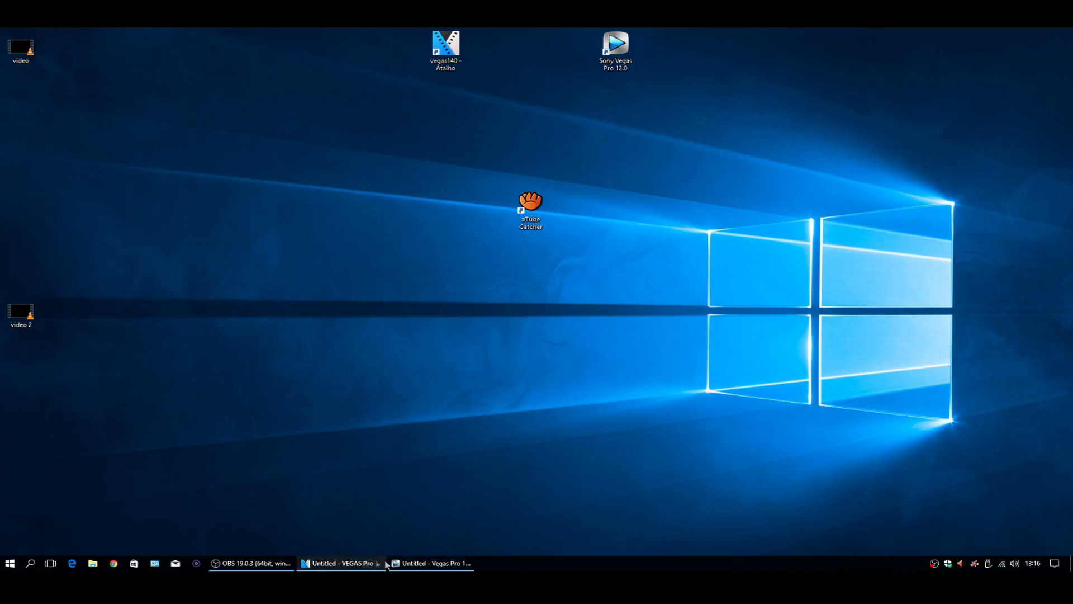
Place video 2.mp4 on the Vegas Pro 12 timeline, play-test it, and close without saving
key(super+d)
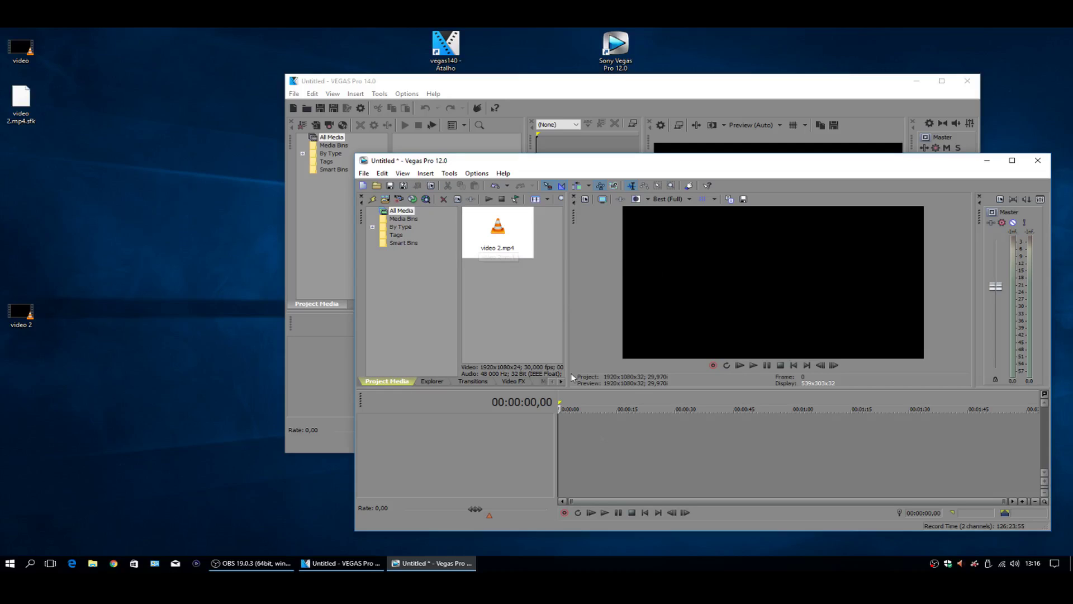
drag(497, 232, 559, 435)
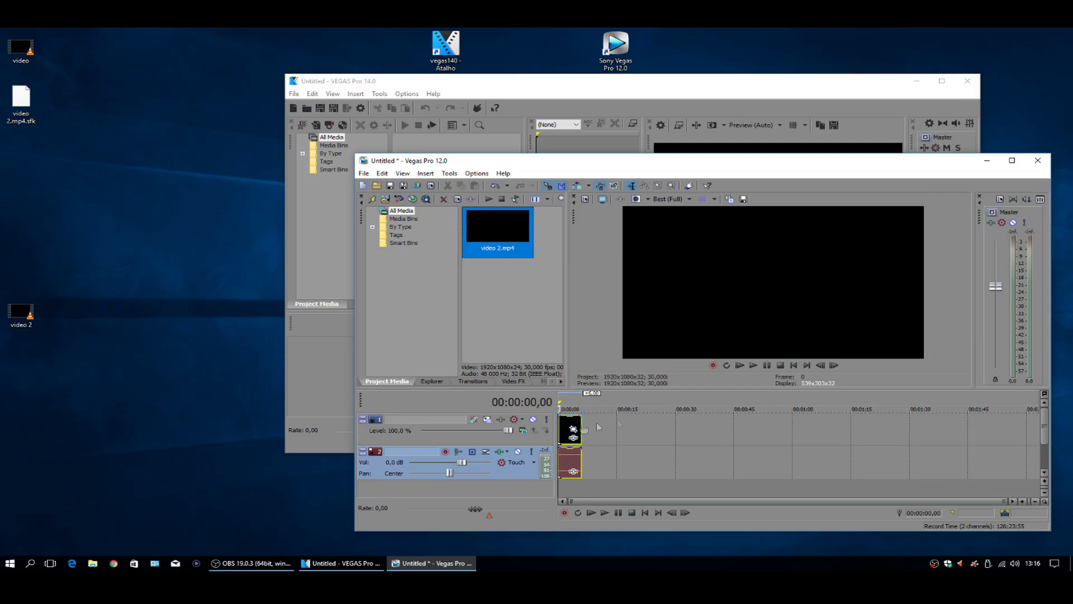
click(753, 365)
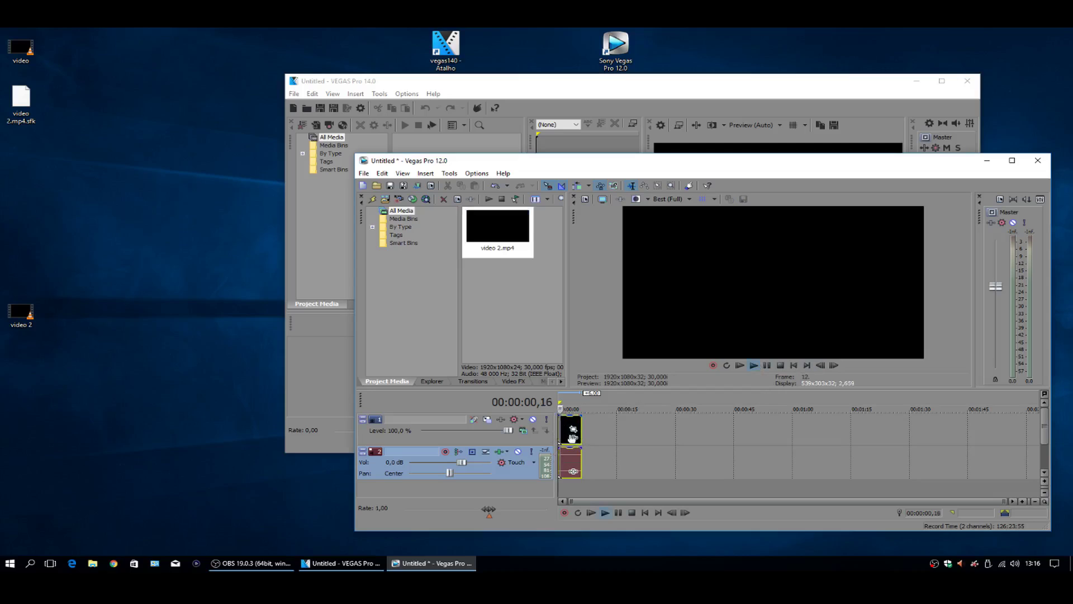
click(767, 365)
click(1037, 162)
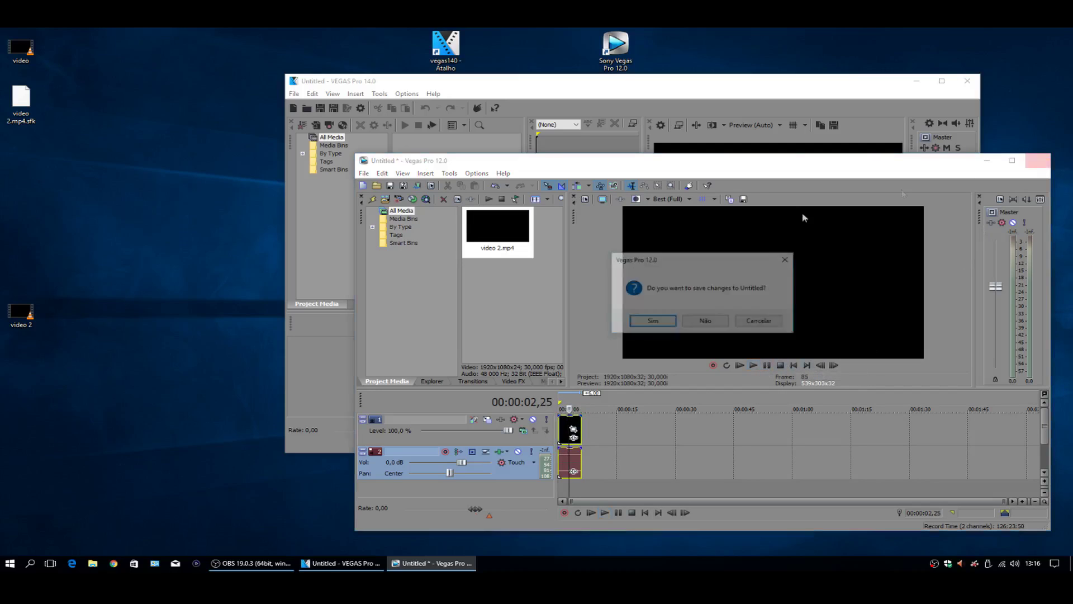
click(705, 322)
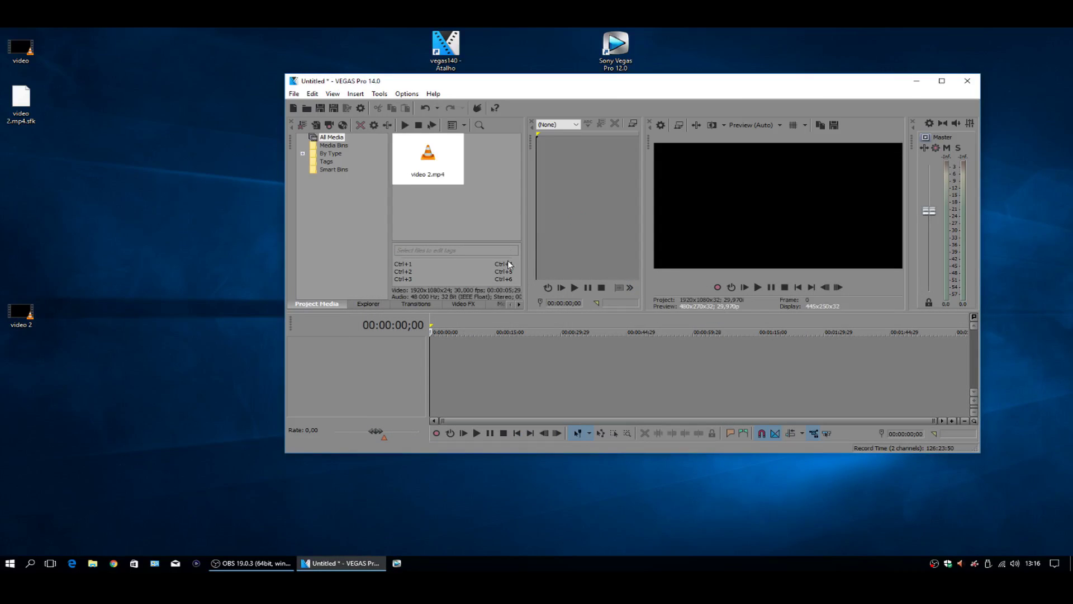
Add video 2.mp4 to the VEGAS Pro 14 project, then close without saving
click(693, 236)
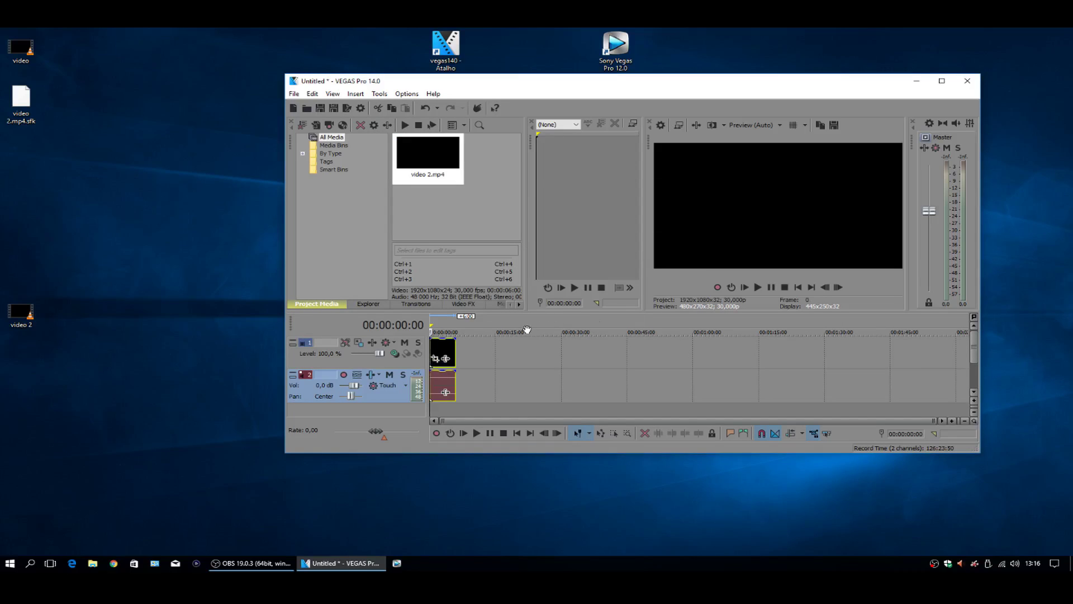
click(971, 84)
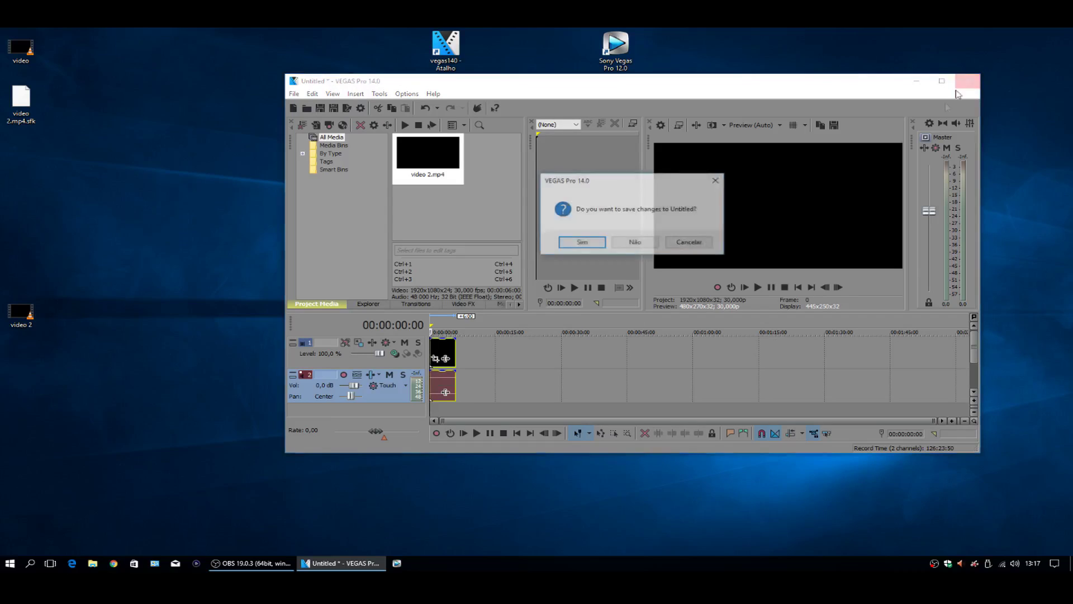
click(649, 244)
drag(144, 348, 41, 246)
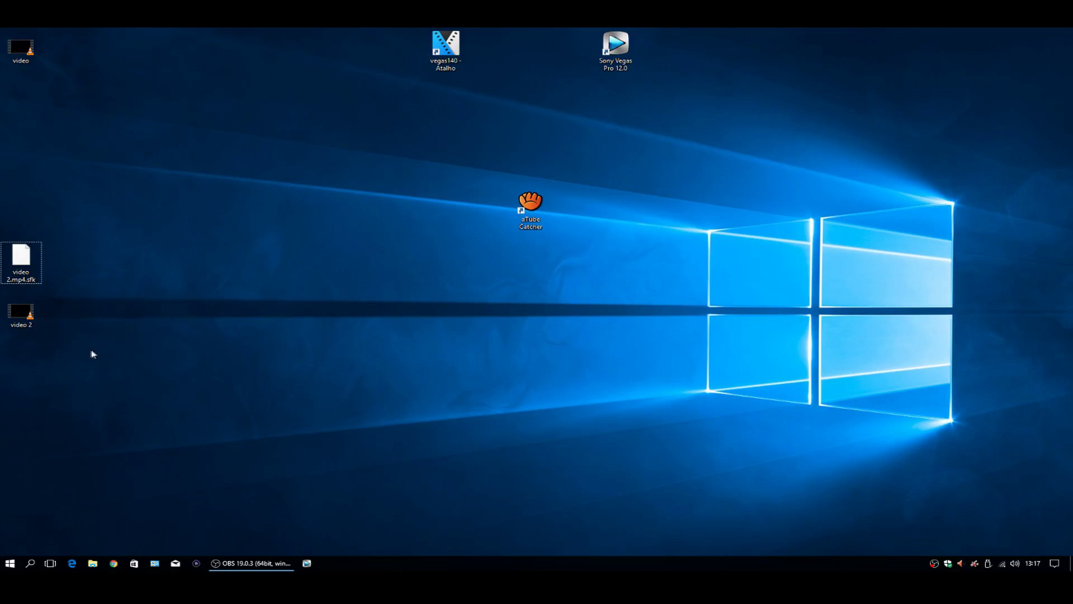
Place a HandBrake shortcut on the desktop with the aTube Catcher shortcut to its right
drag(67, 344, 22, 217)
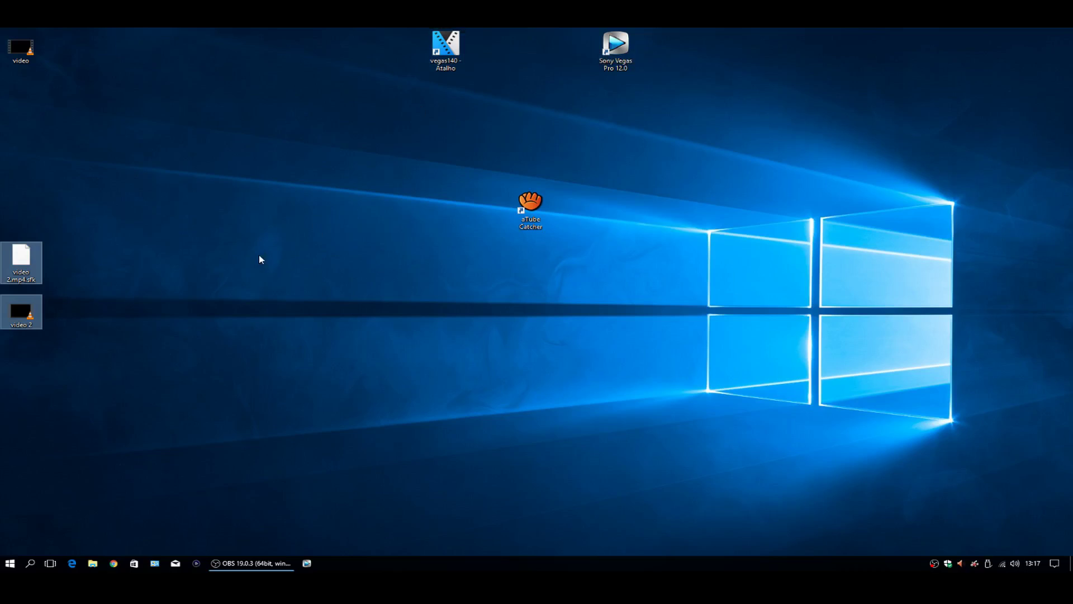
click(394, 274)
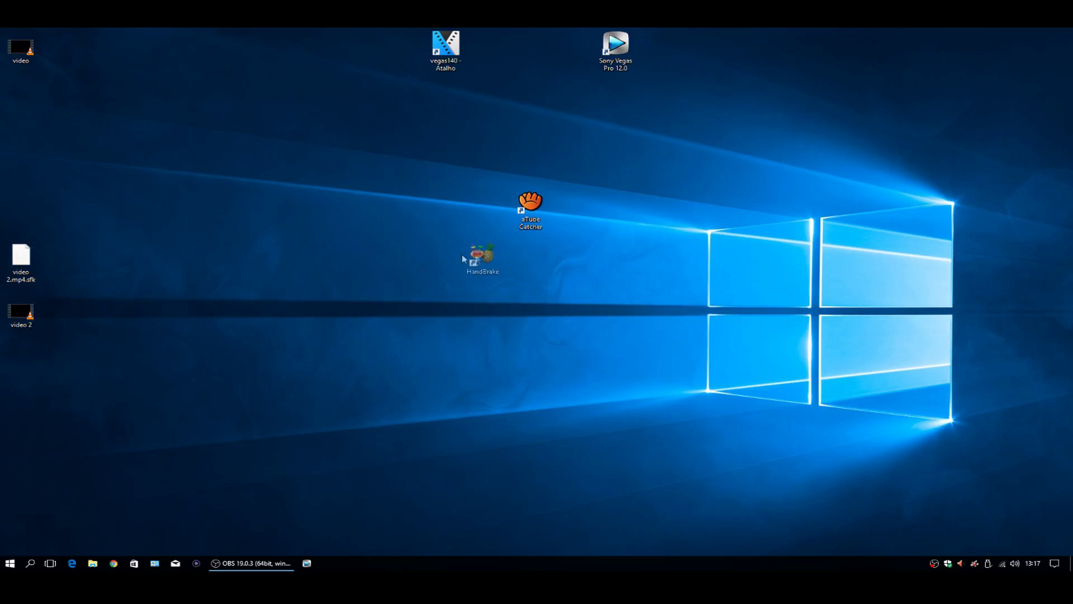
drag(462, 258, 444, 260)
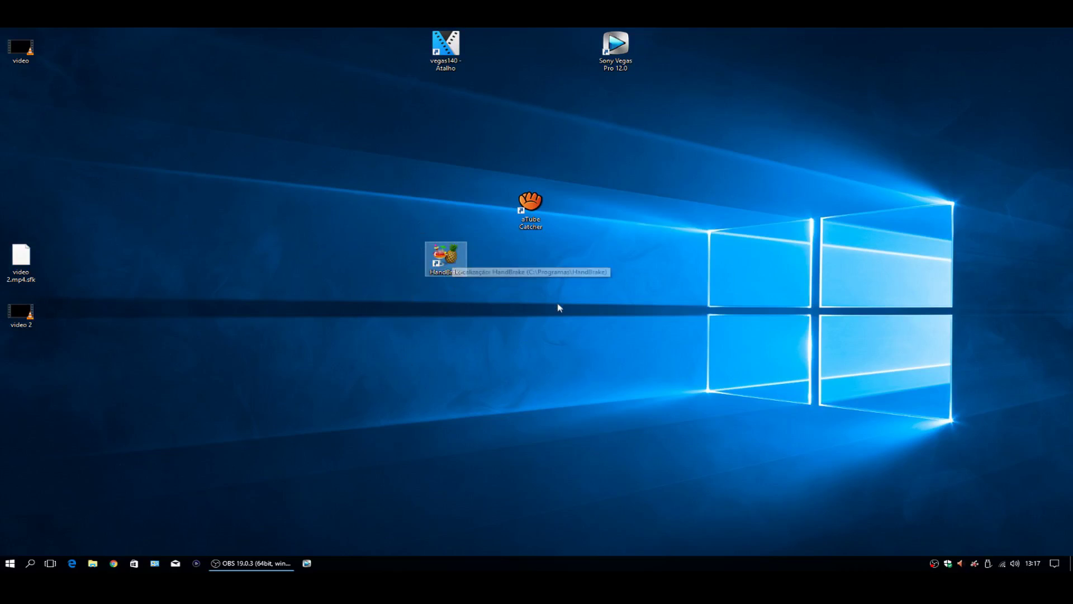
drag(529, 214, 615, 269)
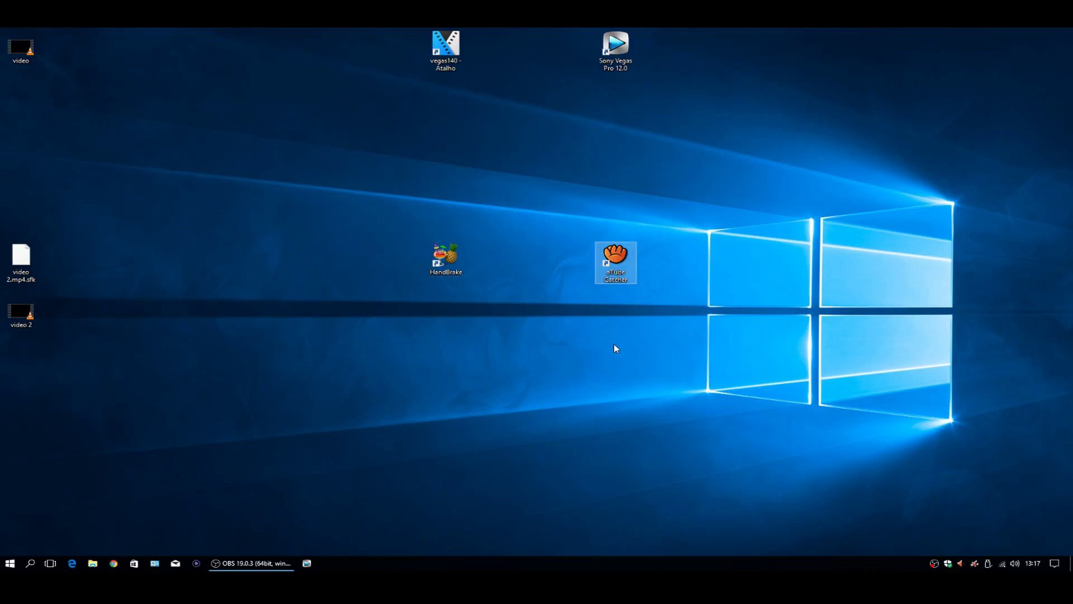